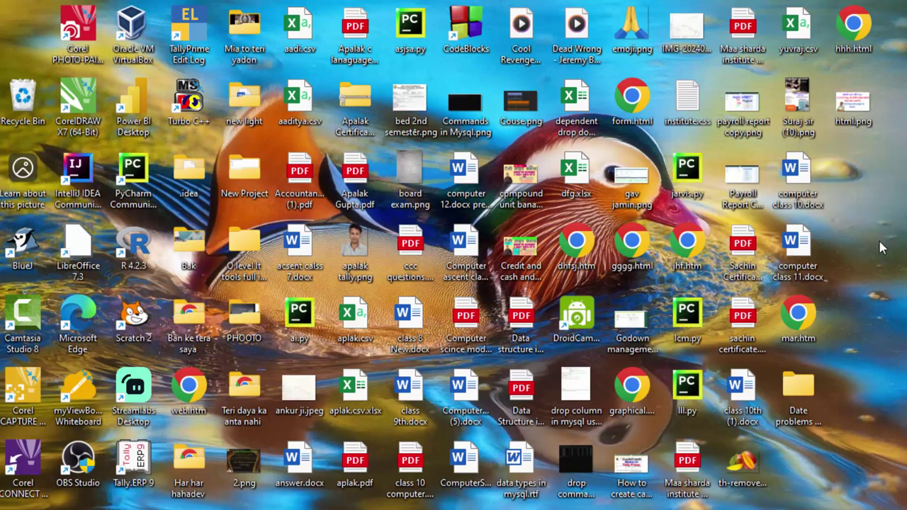
Refresh the Windows desktop.
right_click(892, 186)
left_click(846, 245)
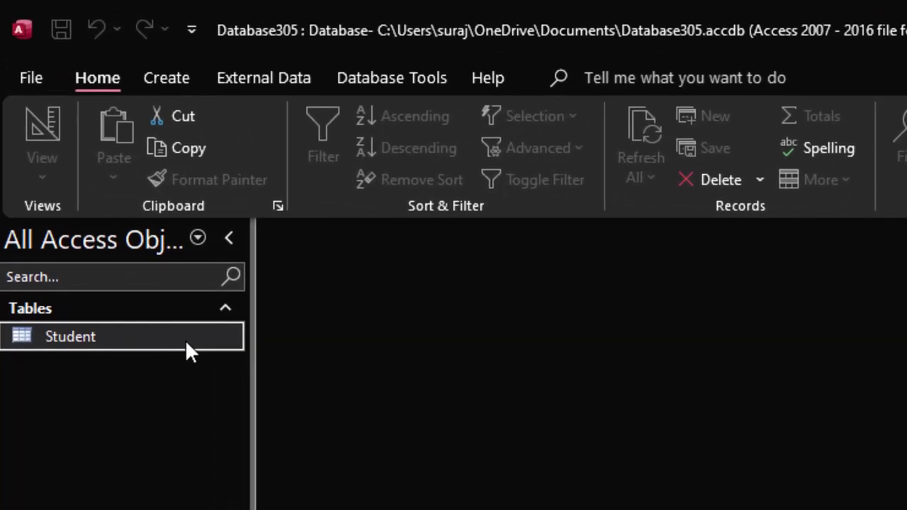
Open the Student table in datasheet view to see its six records and fields.
double_click(118, 205)
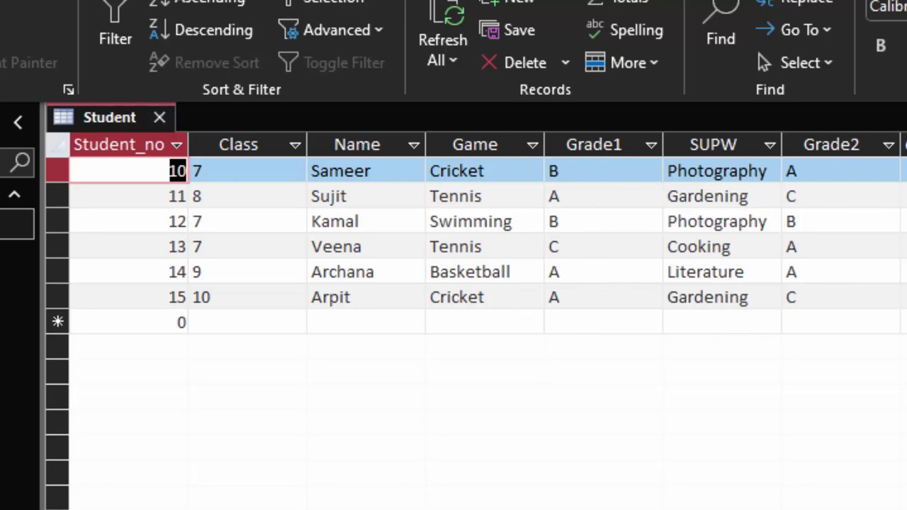
left_click(107, 51)
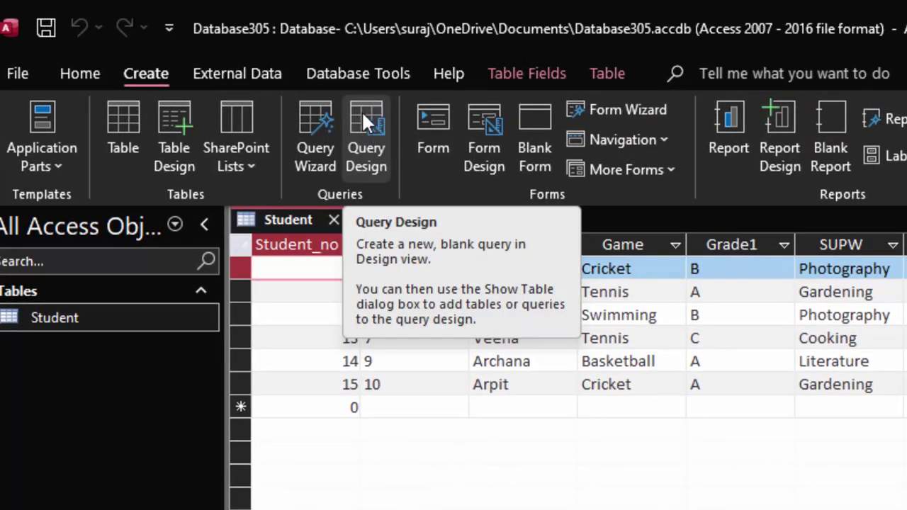
Create a blank Query1 and show it in SQL view.
left_click(363, 117)
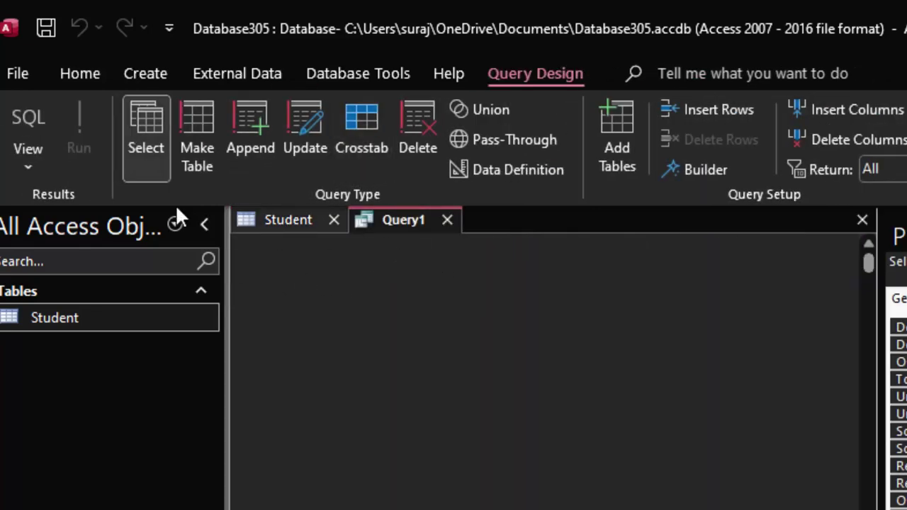
left_click(34, 124)
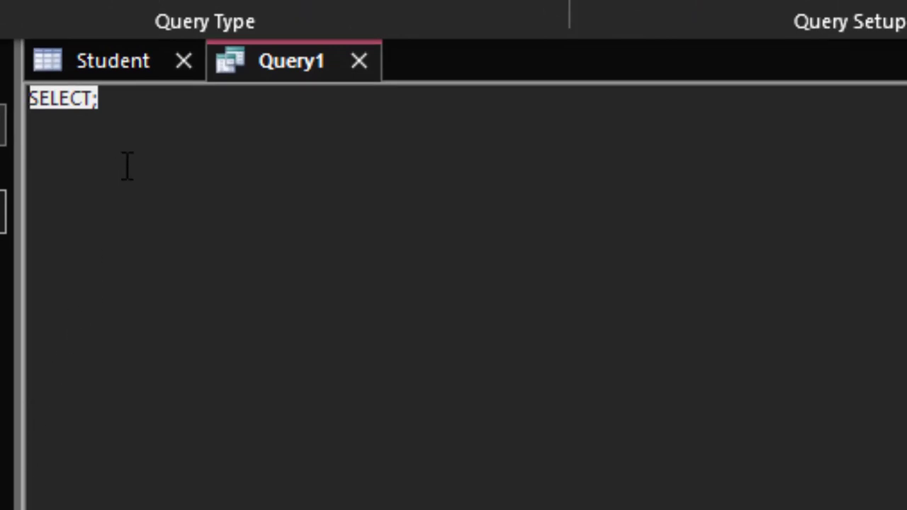
After checking Student's field names, type Query1's SQL: Name from Student where Grade1='C' or Grade2='C'.
left_click(151, 108)
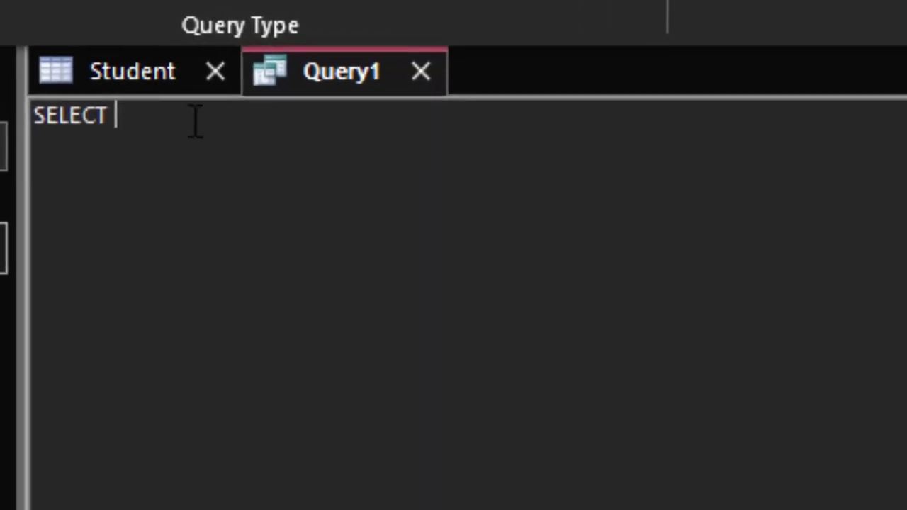
left_click(203, 84)
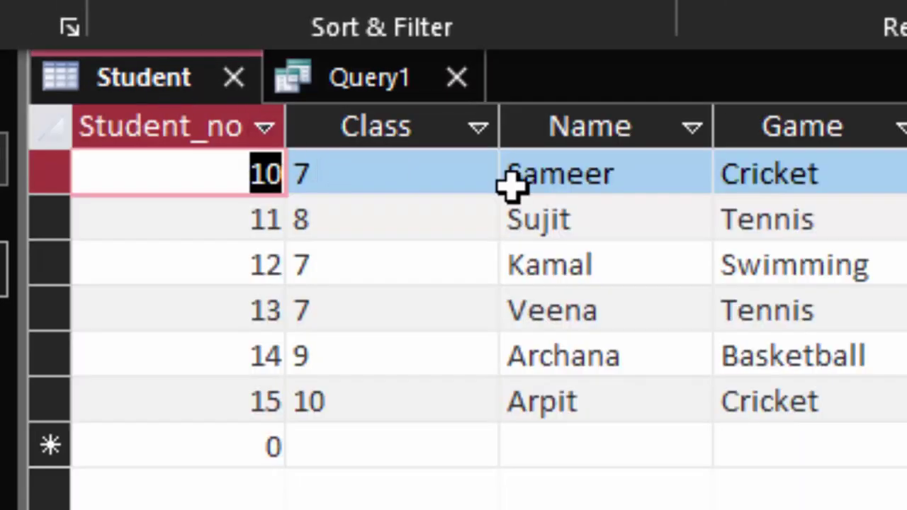
left_click(301, 86)
type("Nam")
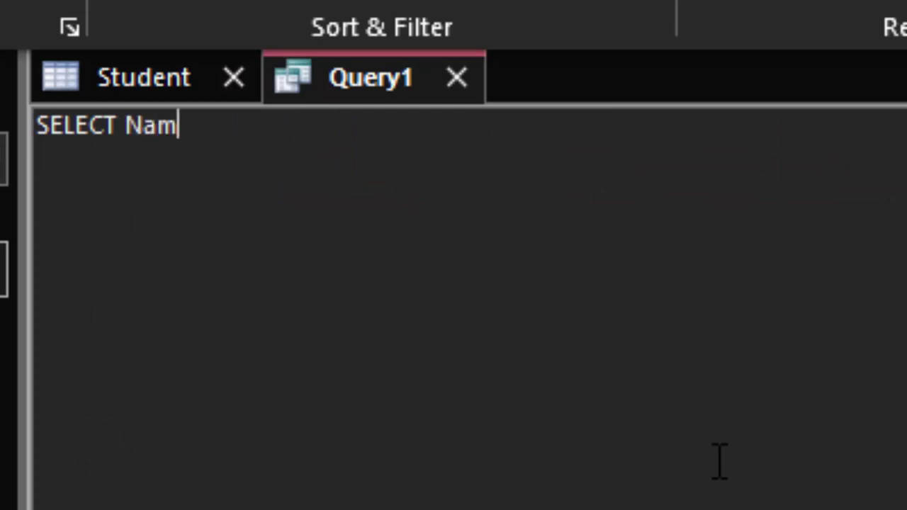
type("e")
type(" rom ")
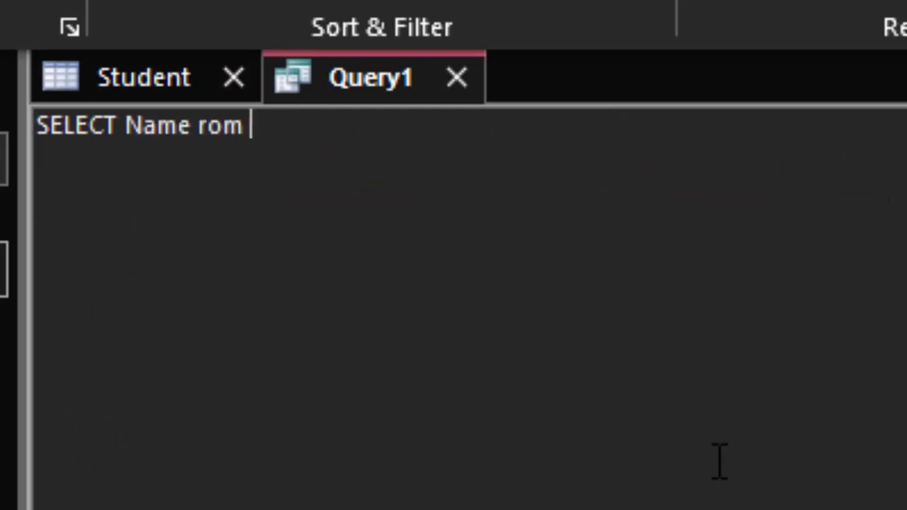
type("Student ")
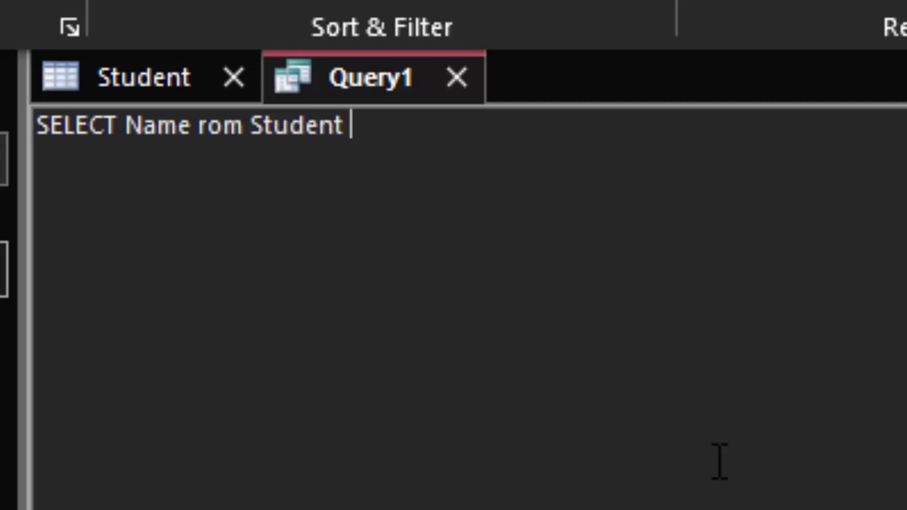
type("where ")
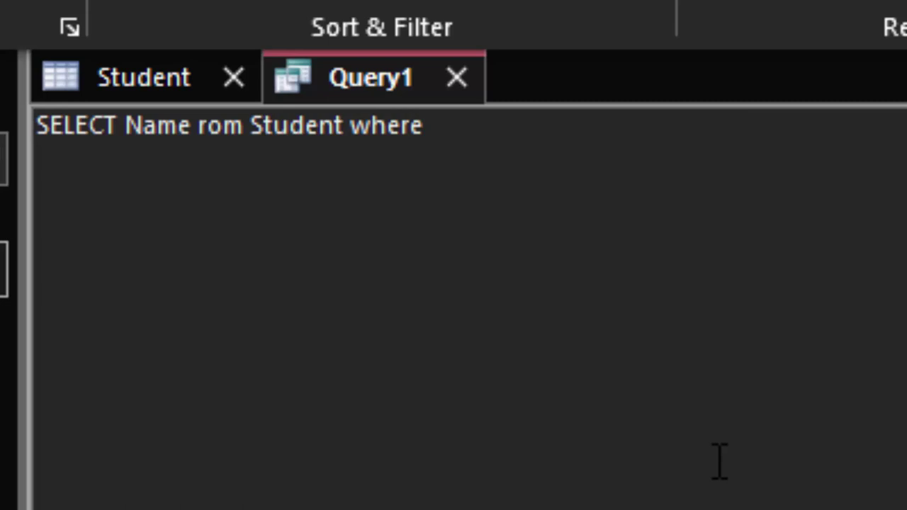
type("Grade1")
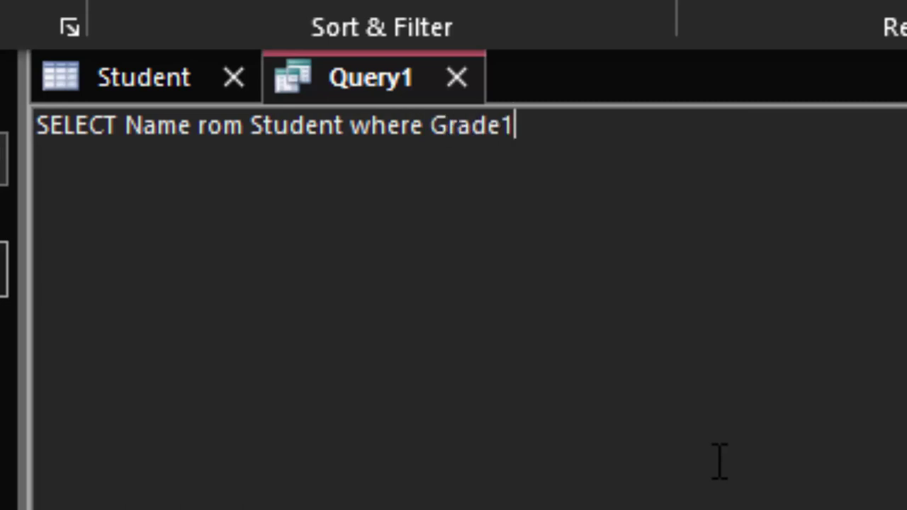
type("=")
type("'C")
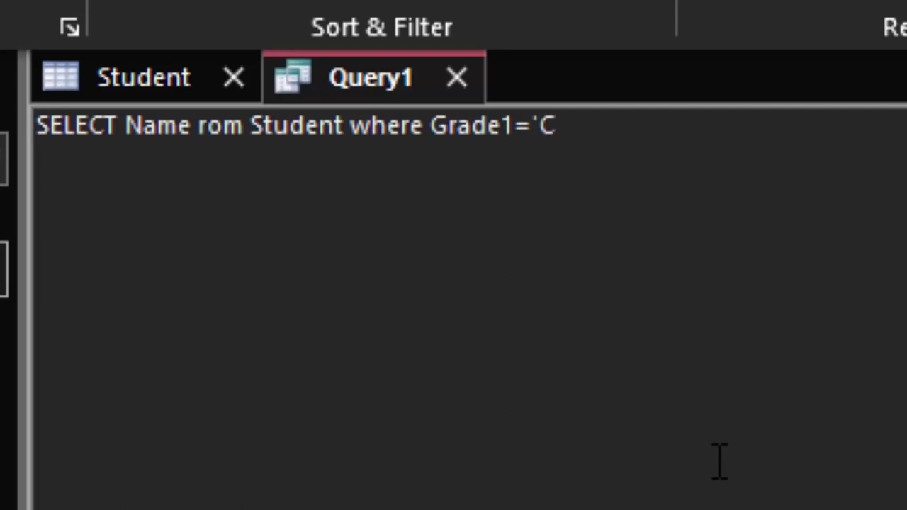
type("'")
type(" or ")
type("Grade")
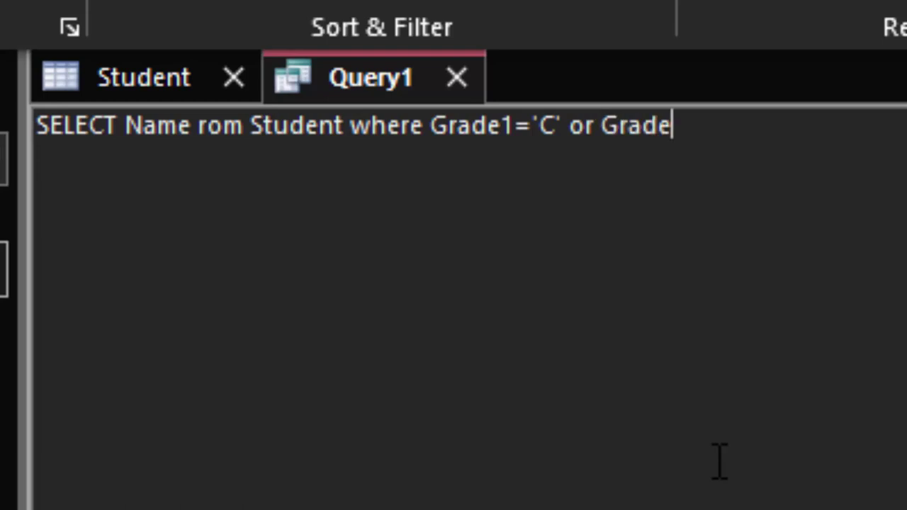
type("2=")
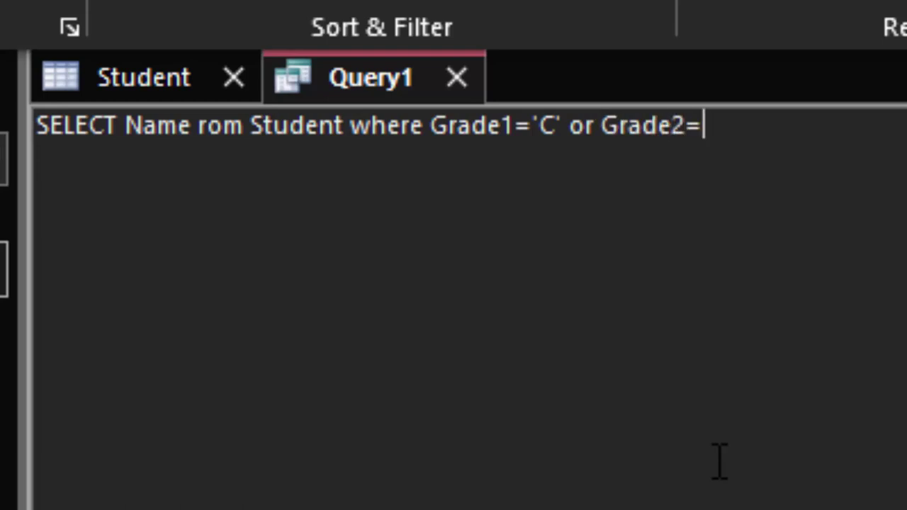
type("'C'")
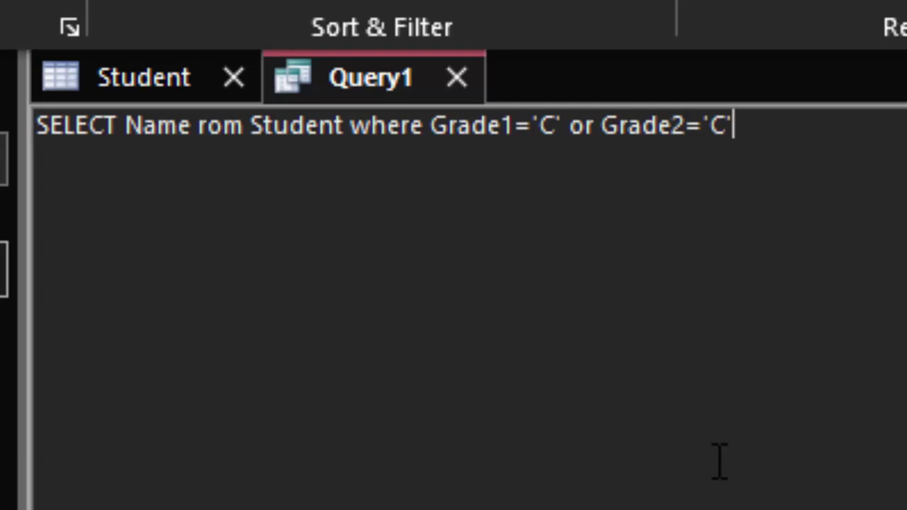
type(";")
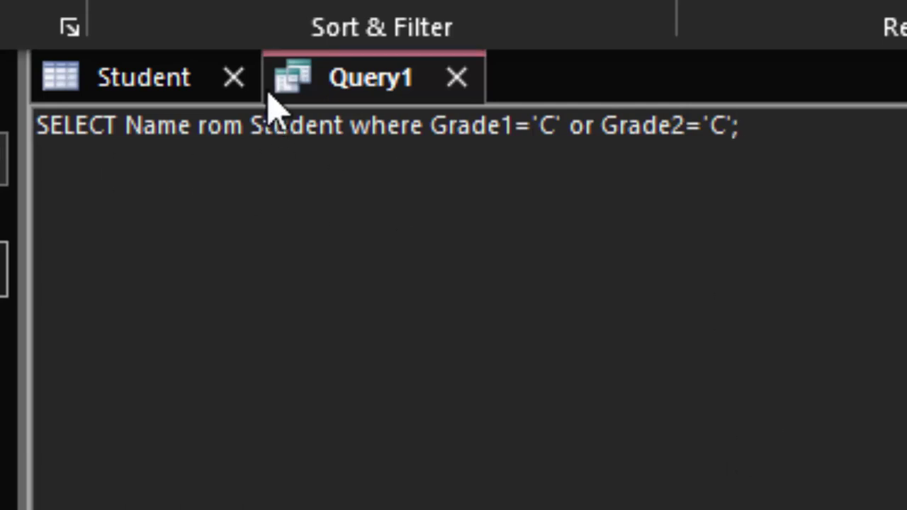
Close the Student table so only Query1's SQL statement remains open.
left_click(235, 79)
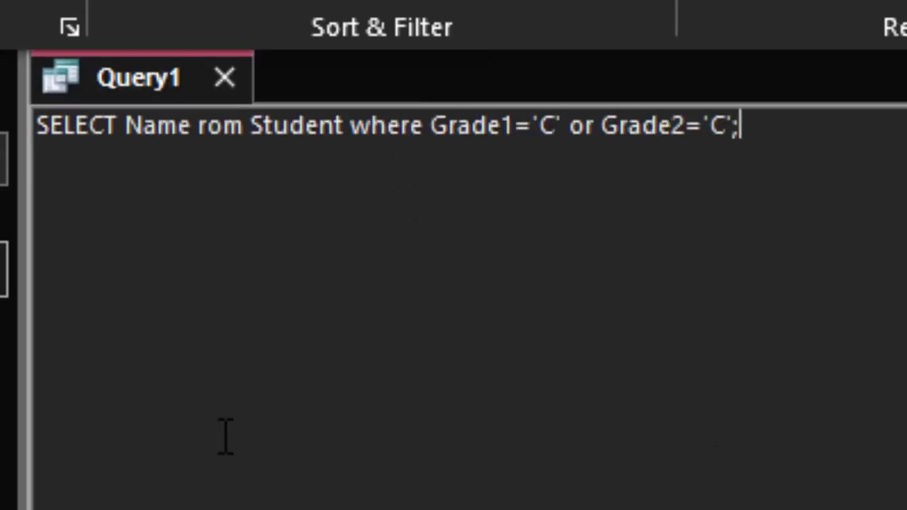
left_click_drag(769, 129, 37, 125)
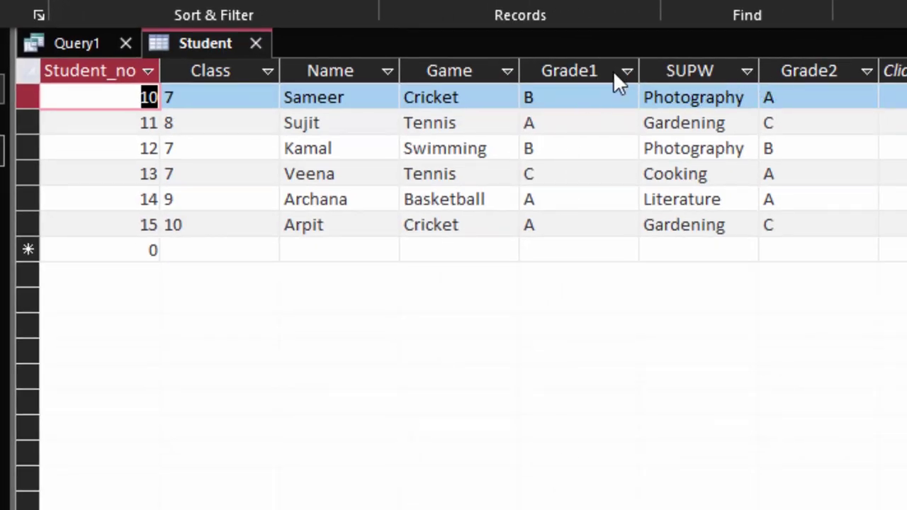
left_click(77, 44)
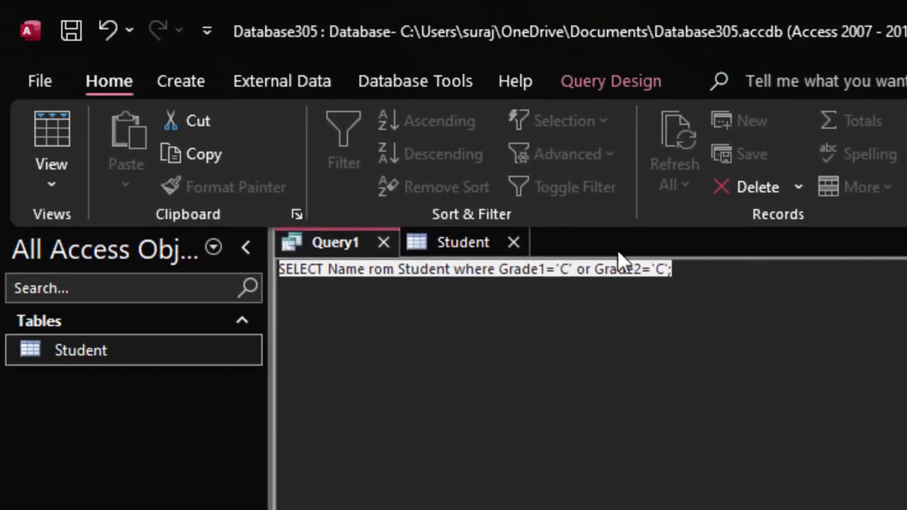
left_click(515, 243)
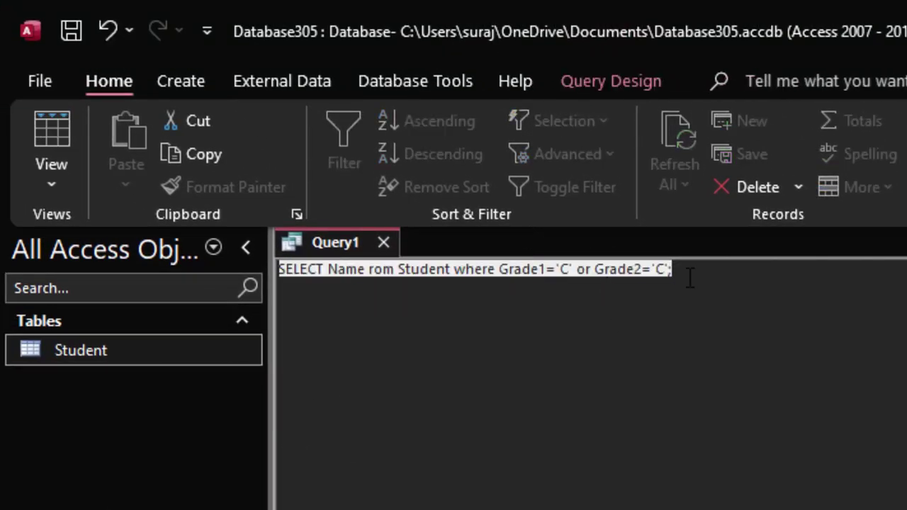
left_click(568, 87)
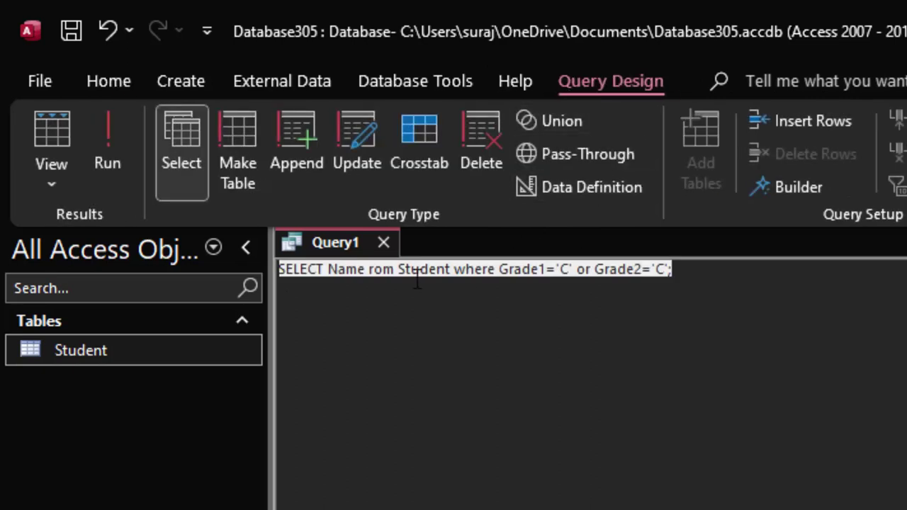
Correct 'rom' to 'from' in Query1 and run it, listing three grade-C students.
left_click(119, 138)
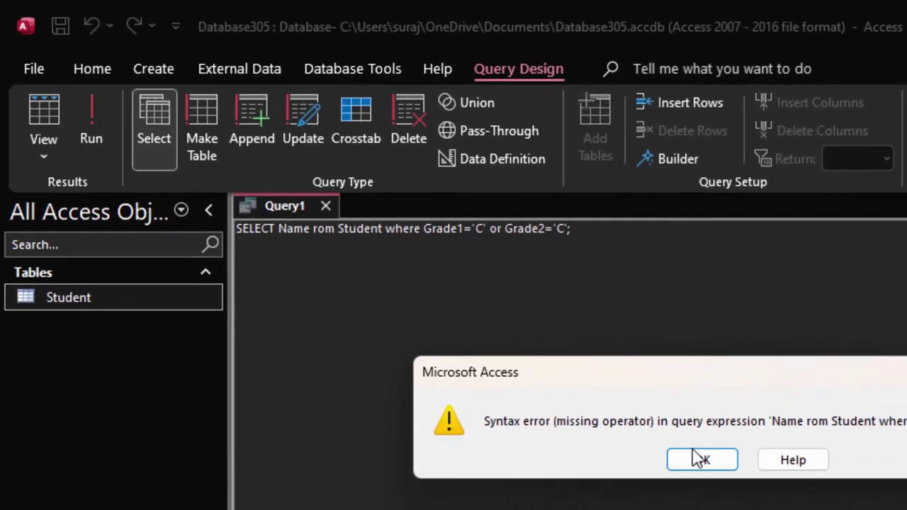
left_click(693, 469)
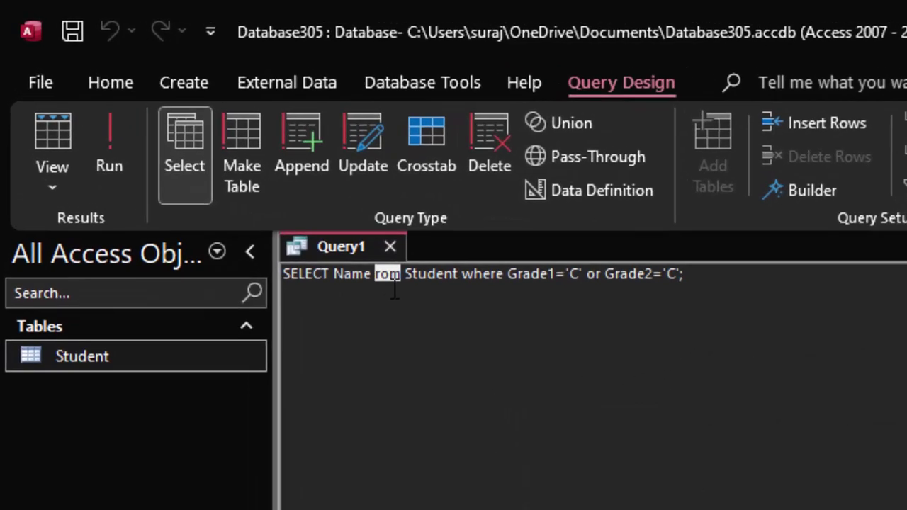
left_click(376, 274)
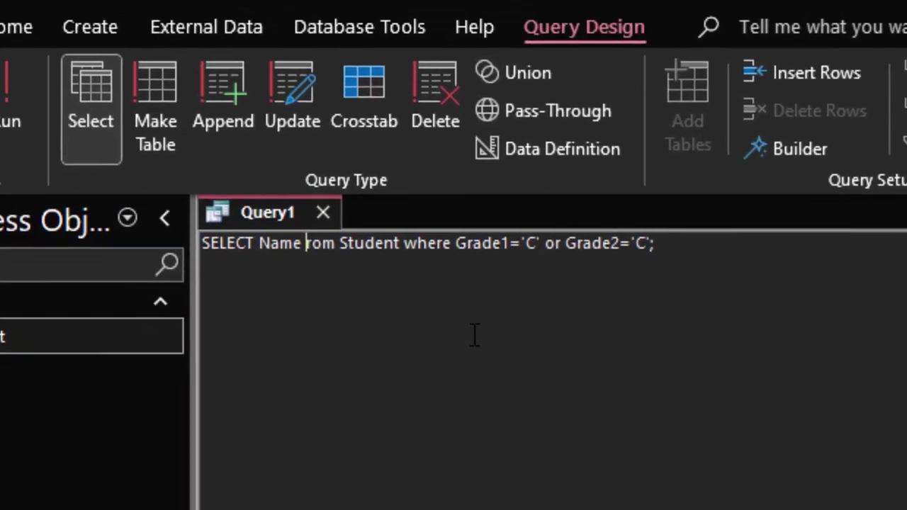
type("f")
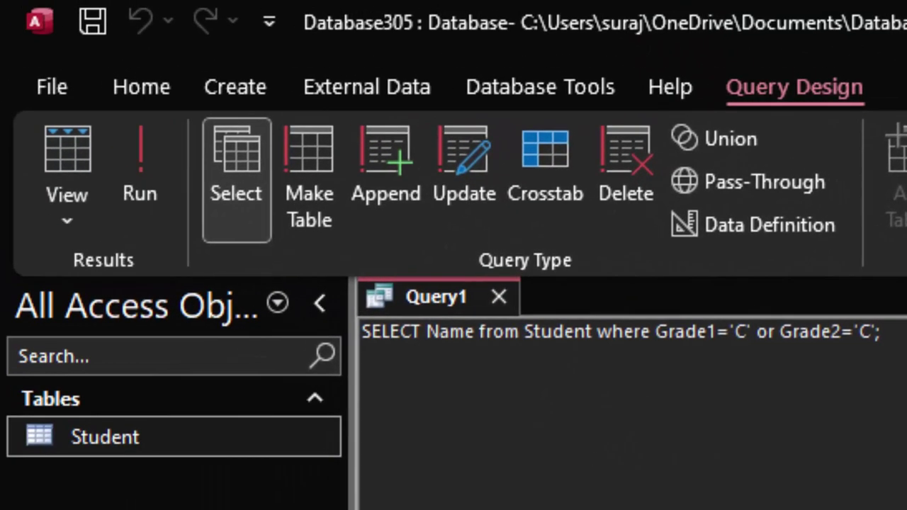
left_click_drag(880, 332, 360, 331)
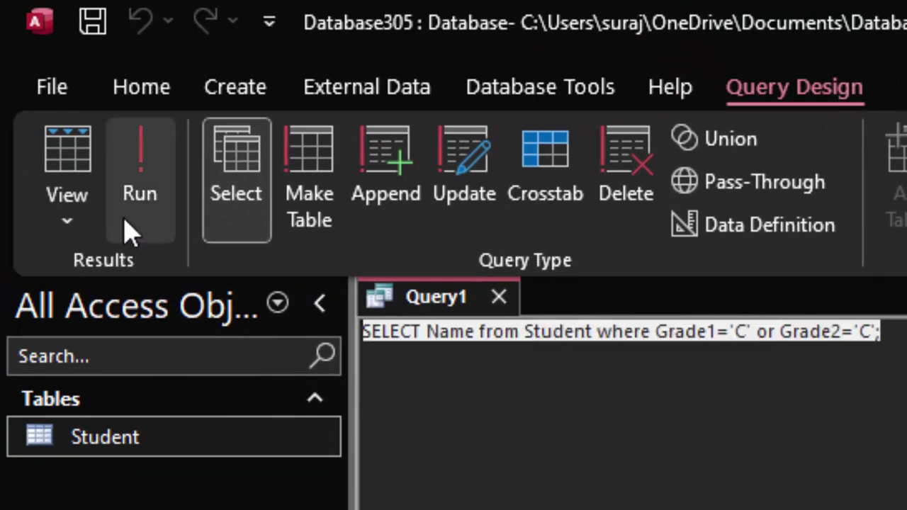
left_click(138, 193)
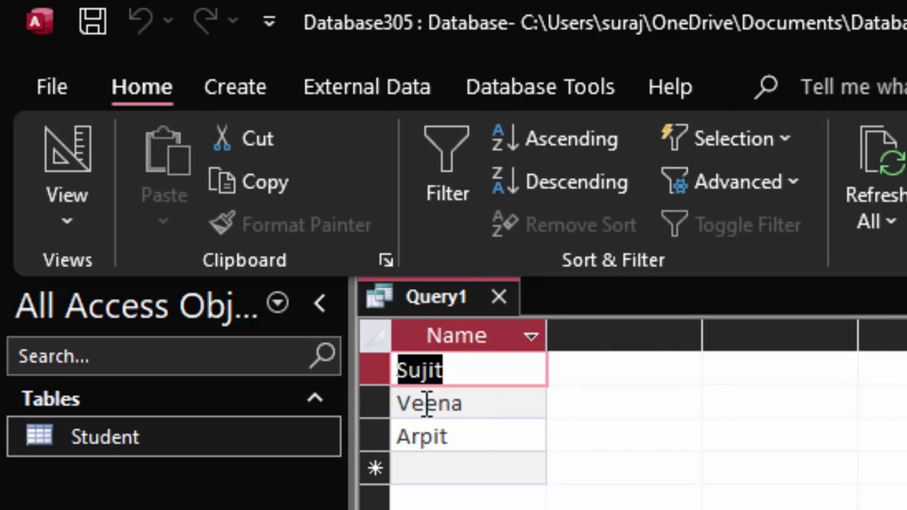
Reopen the Student table and compare it against Query1's three names.
double_click(179, 436)
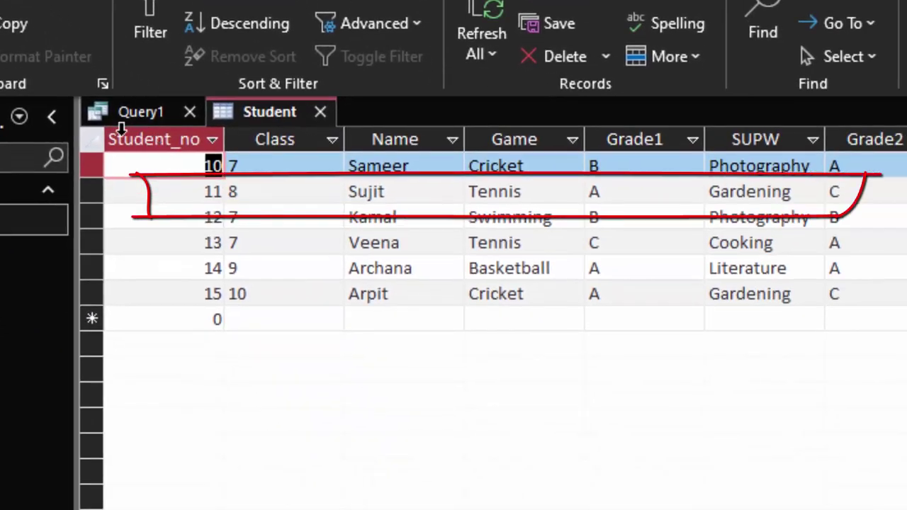
left_click(140, 114)
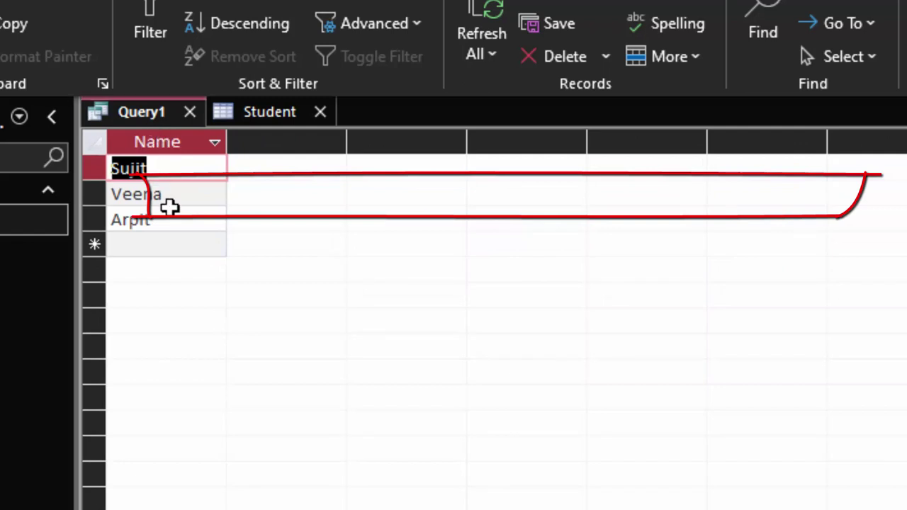
left_click(266, 114)
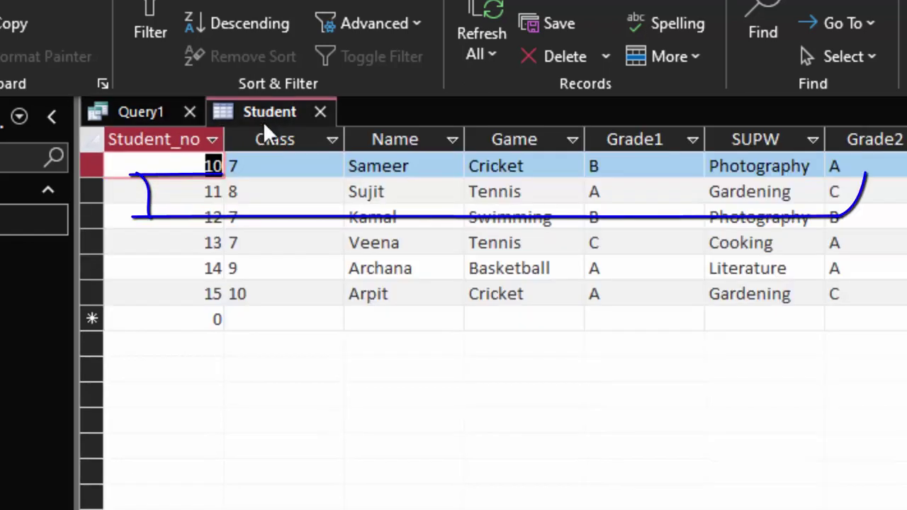
Highlight the grade C entries of students 11, 13 and 15 to verify the results.
left_click_drag(395, 193, 326, 194)
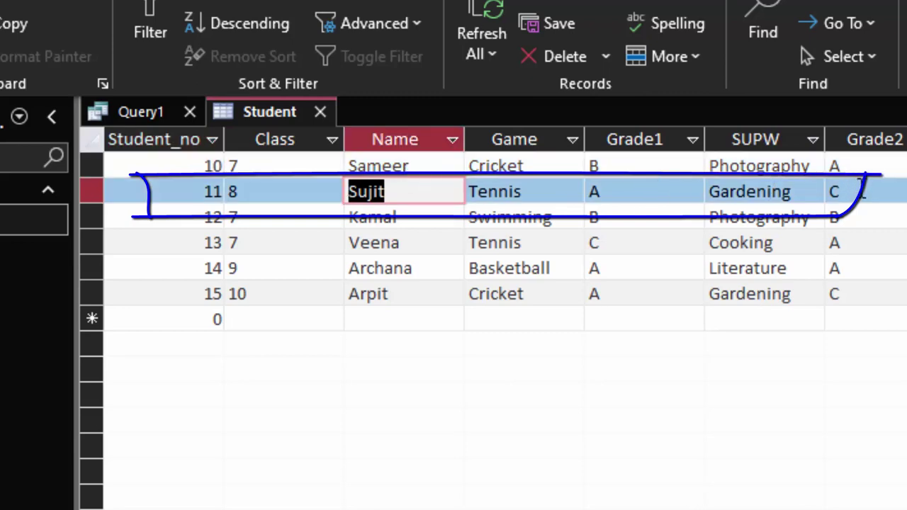
left_click_drag(840, 192, 786, 194)
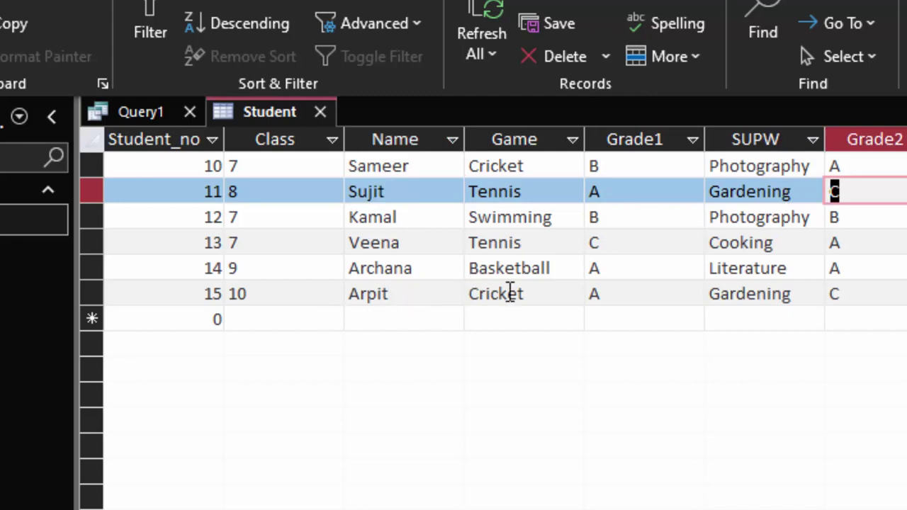
left_click_drag(840, 294, 814, 296)
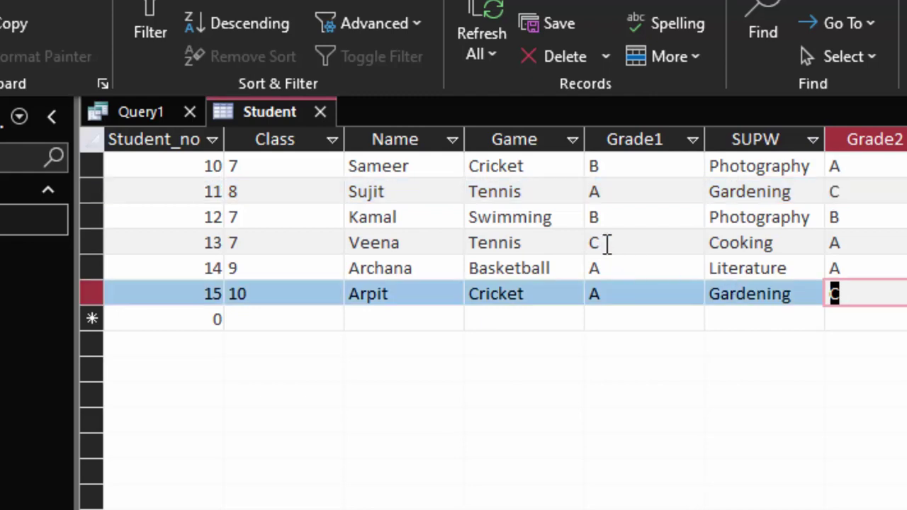
left_click_drag(605, 243, 585, 241)
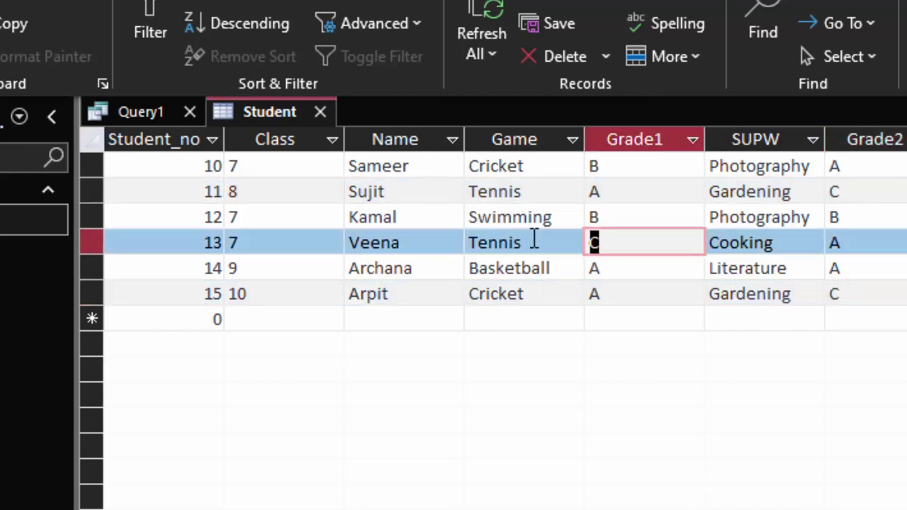
left_click(620, 244)
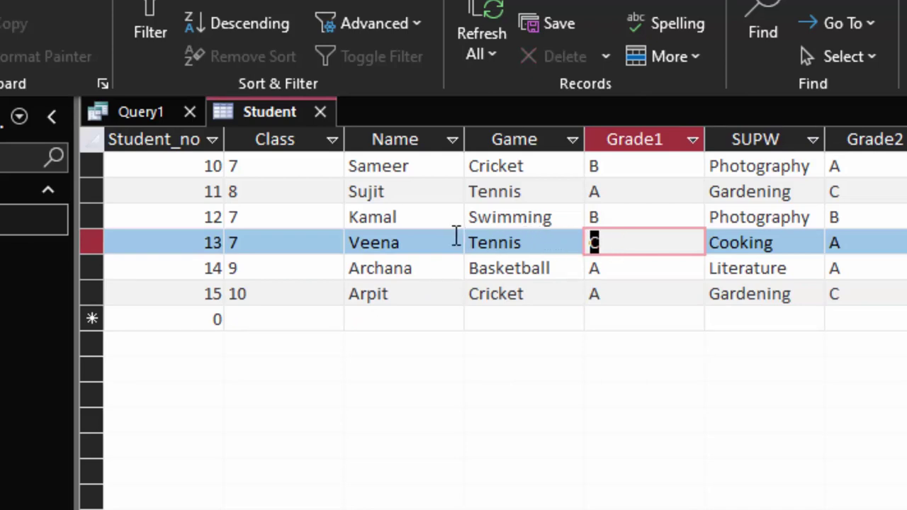
key("shift+Right")
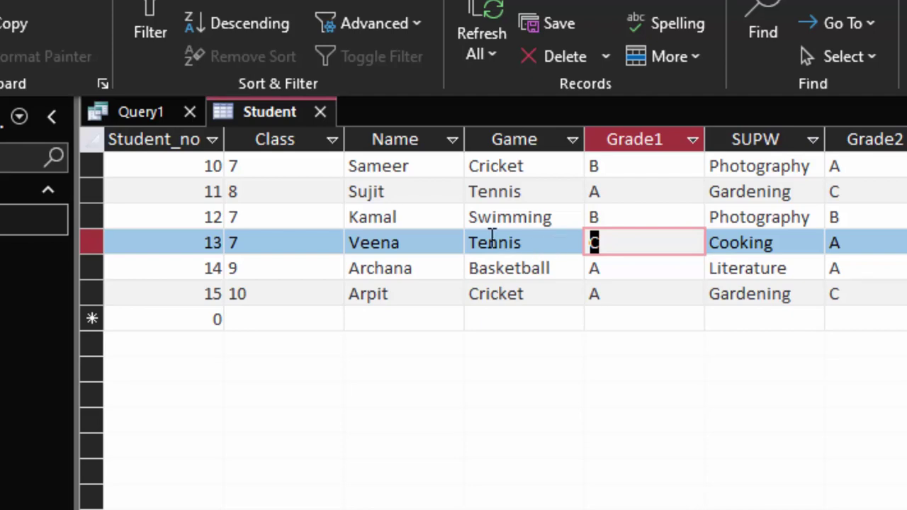
Save the query as Query1, then close the Student and Query1 tabs.
right_click(153, 112)
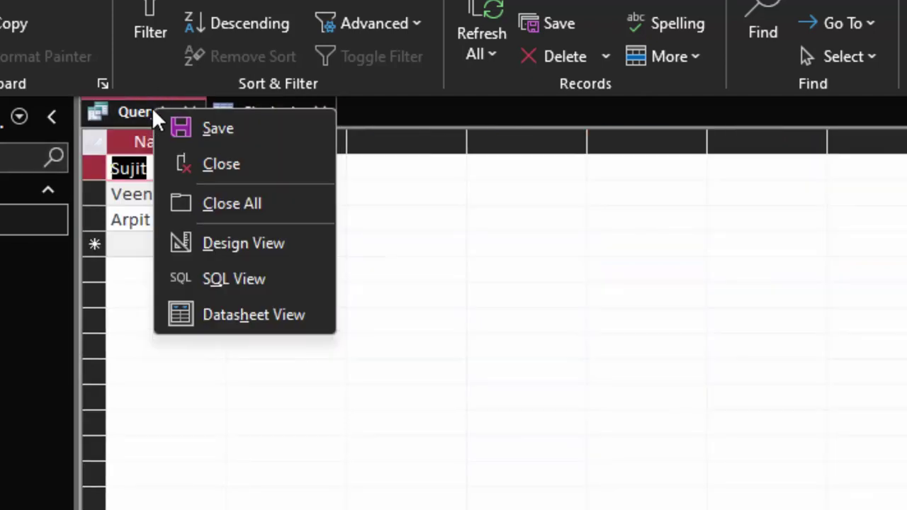
left_click(212, 128)
left_click(679, 247)
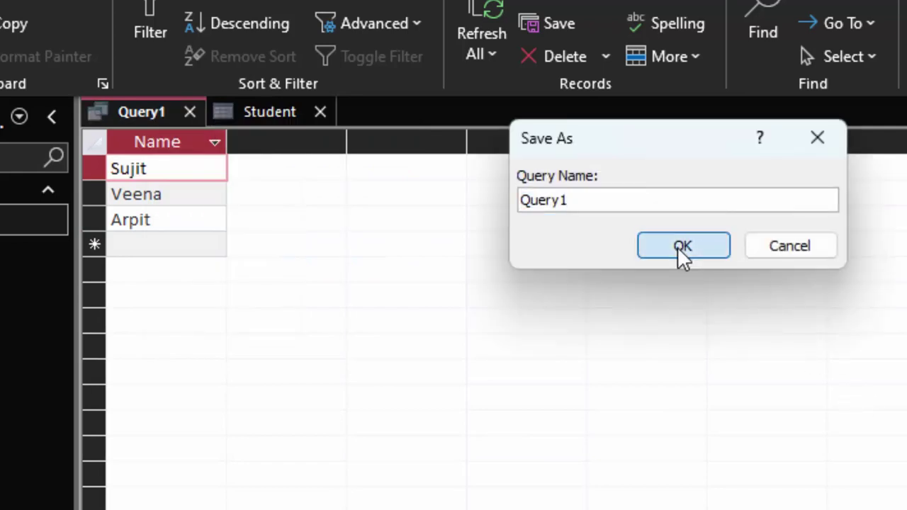
left_click(319, 112)
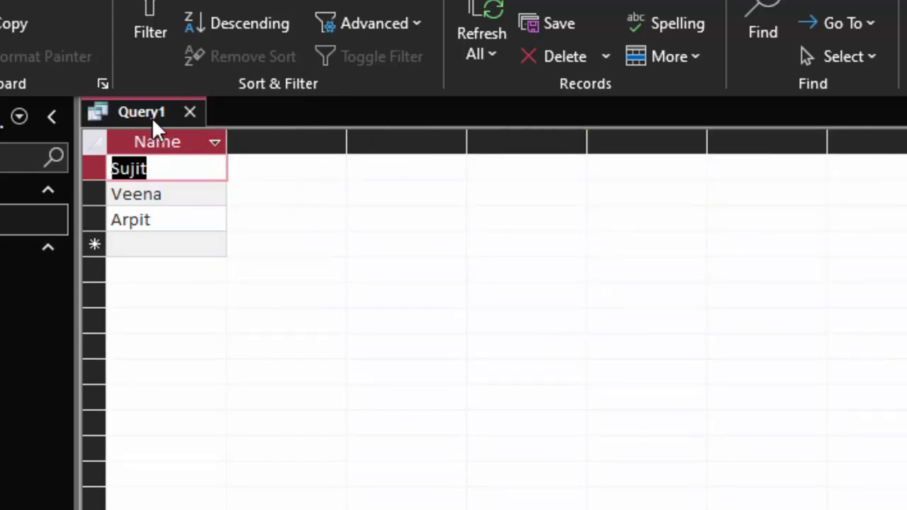
left_click(189, 112)
Start a new blank Query2 from Query Design and switch it to SQL view.
left_click(106, 31)
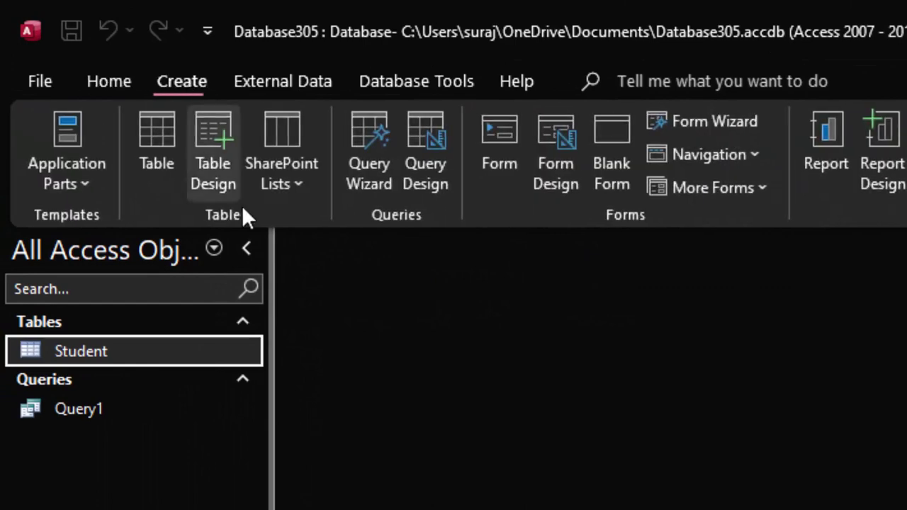
left_click(412, 126)
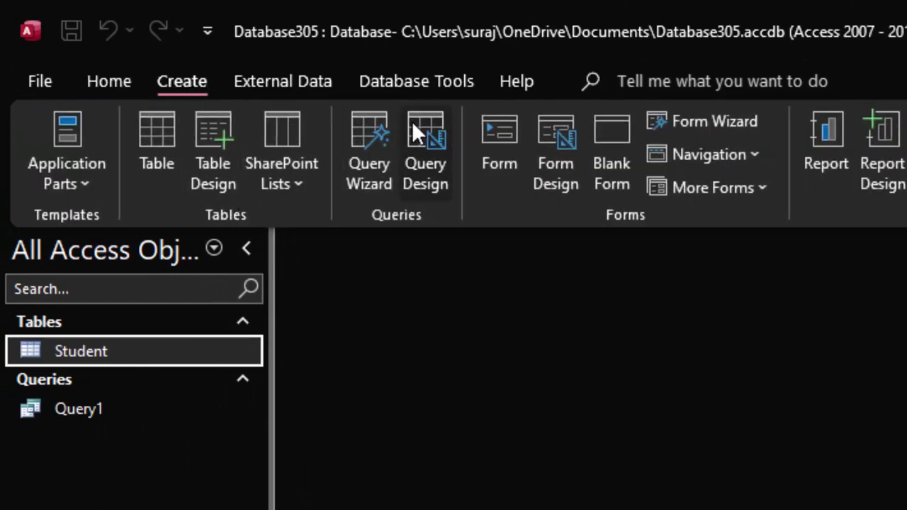
left_click(62, 123)
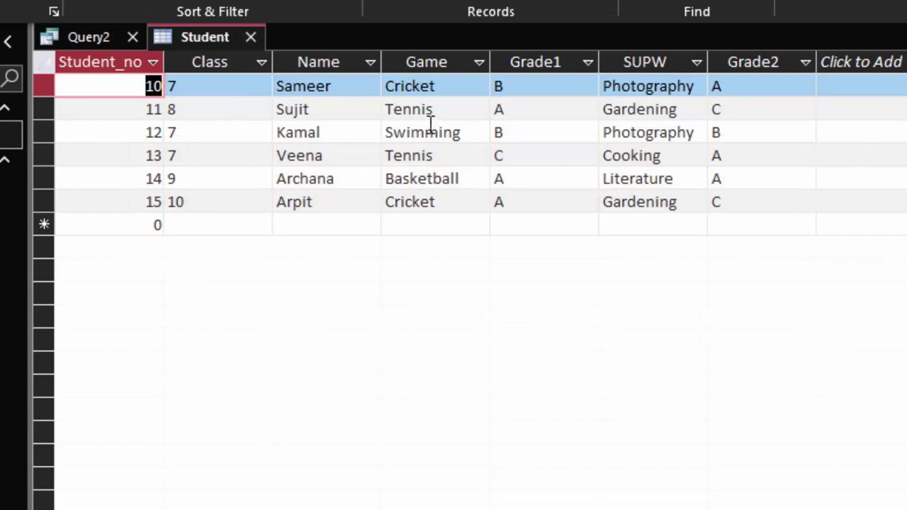
Review the Game values (Cricket, Tennis, Swimming, Basketball) in Student, then return to Query2.
left_click_drag(445, 85, 364, 85)
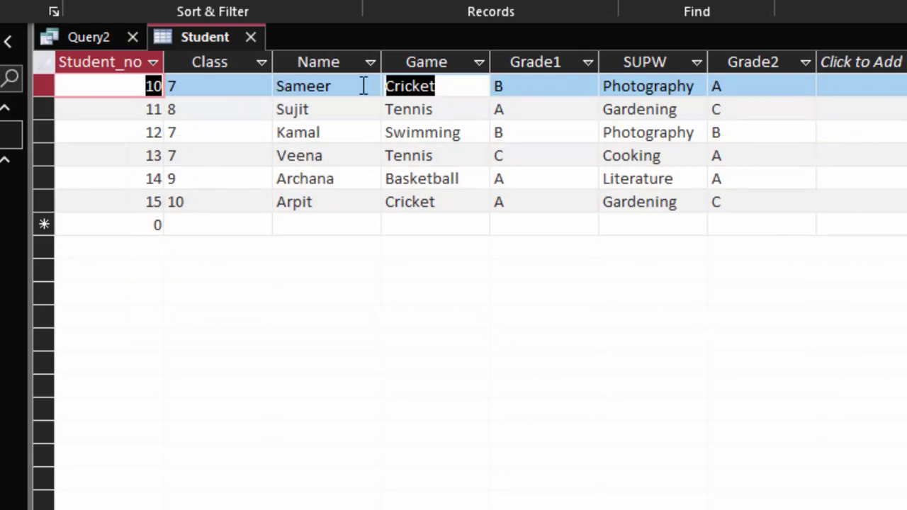
double_click(391, 109)
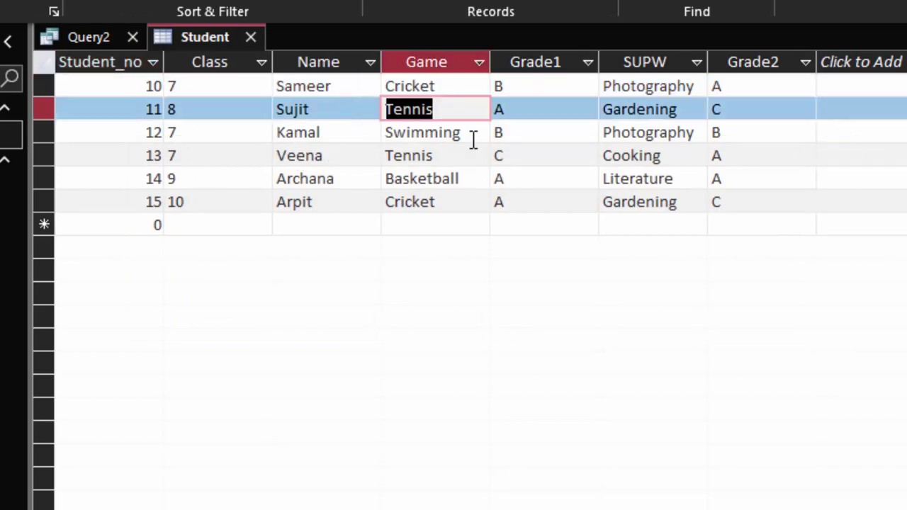
left_click_drag(480, 136, 337, 134)
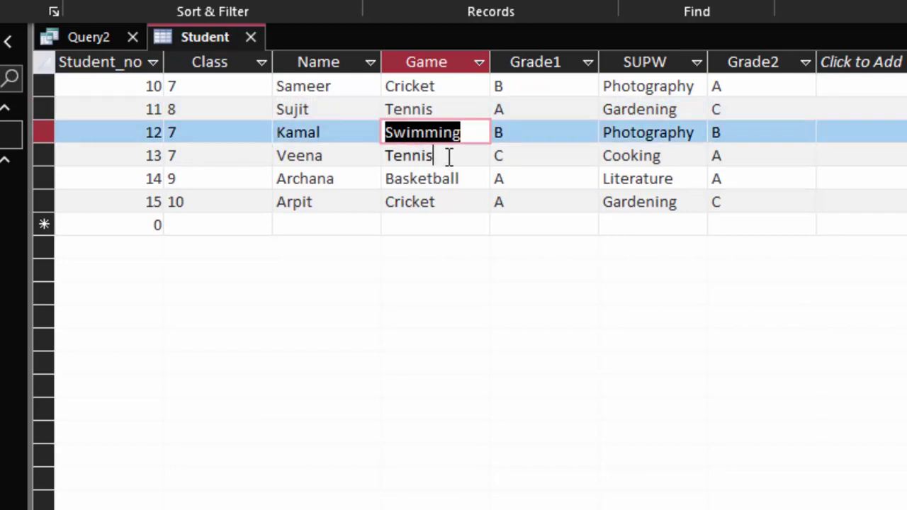
left_click_drag(448, 156, 376, 156)
left_click_drag(461, 179, 360, 174)
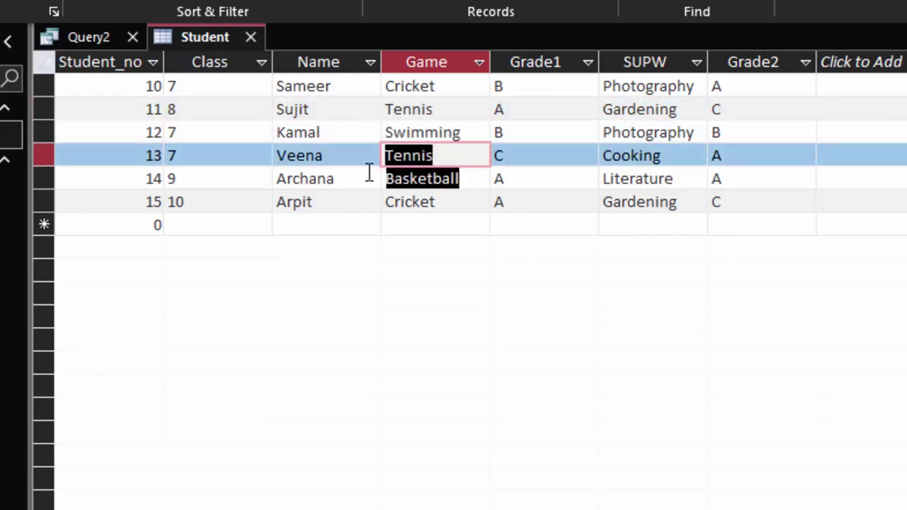
left_click_drag(445, 201, 344, 188)
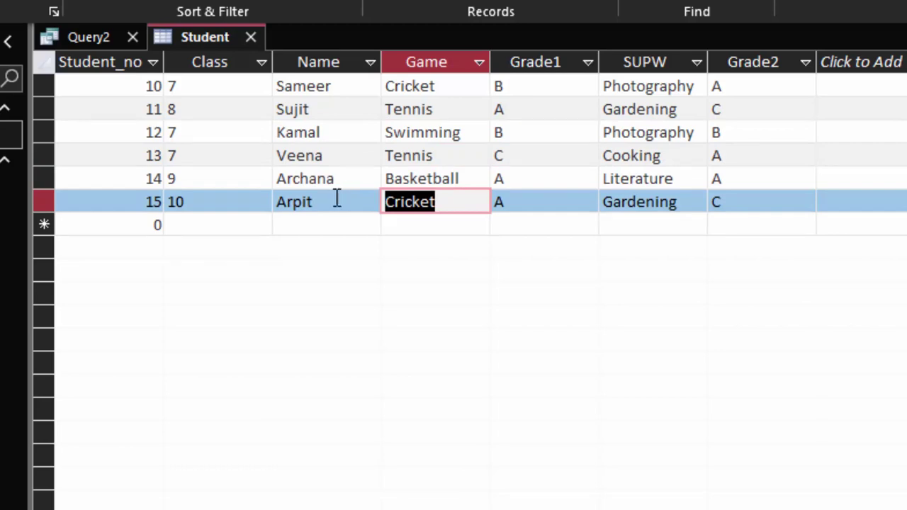
left_click(94, 41)
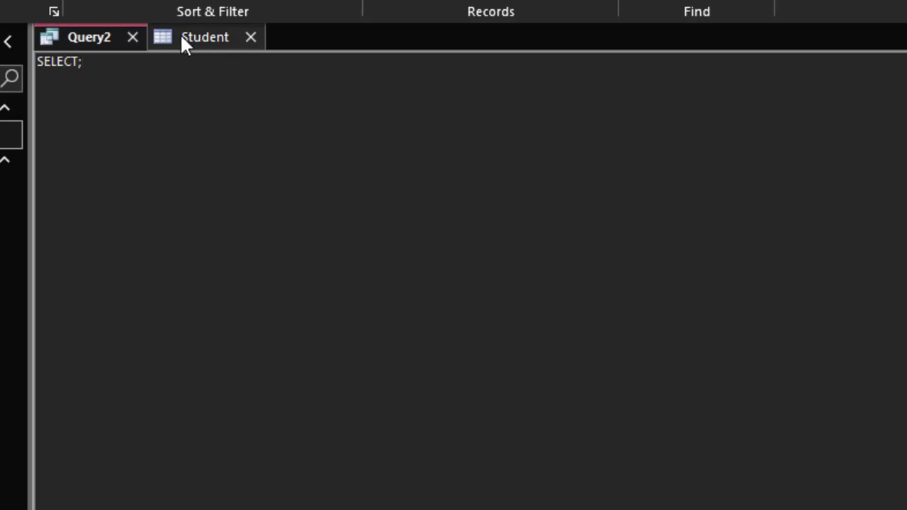
Replace 'SELECT;' with 'SELECT distinct Game from Student;', fixing the mistyped 'didtinct'.
key("BackSpace")
type("d")
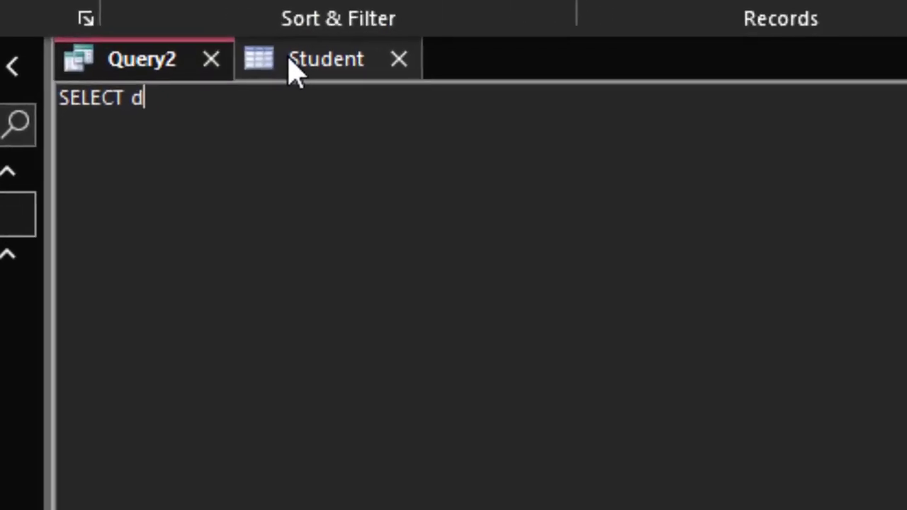
type("idtinc")
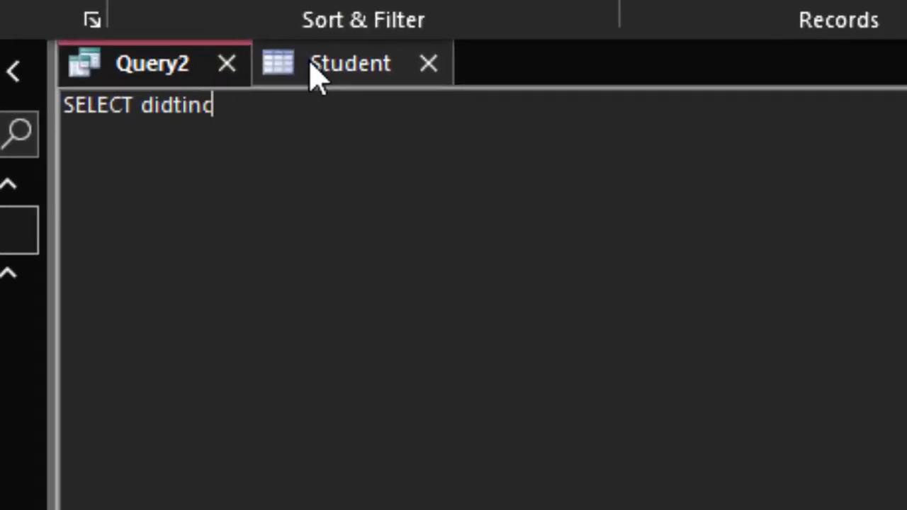
type("t=")
type("=")
key("BackSpace")
key("BackSpace")
key("BackSpace")
key("BackSpace")
key("BackSpace")
key("BackSpace")
key("BackSpace")
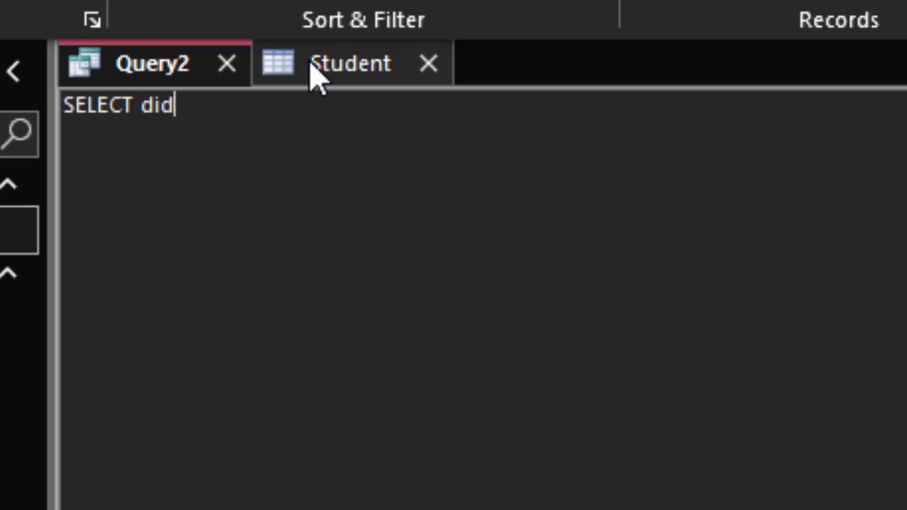
key("BackSpace")
type("st")
type("inct ")
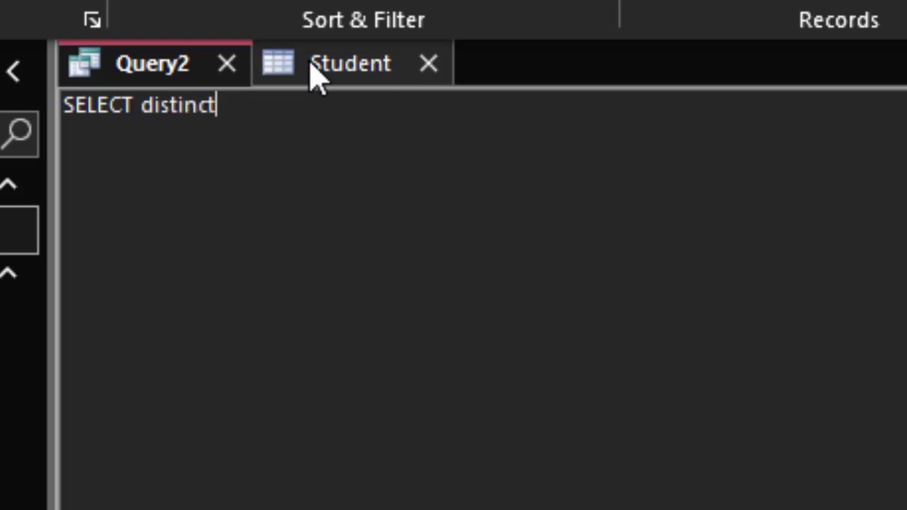
type("Ga")
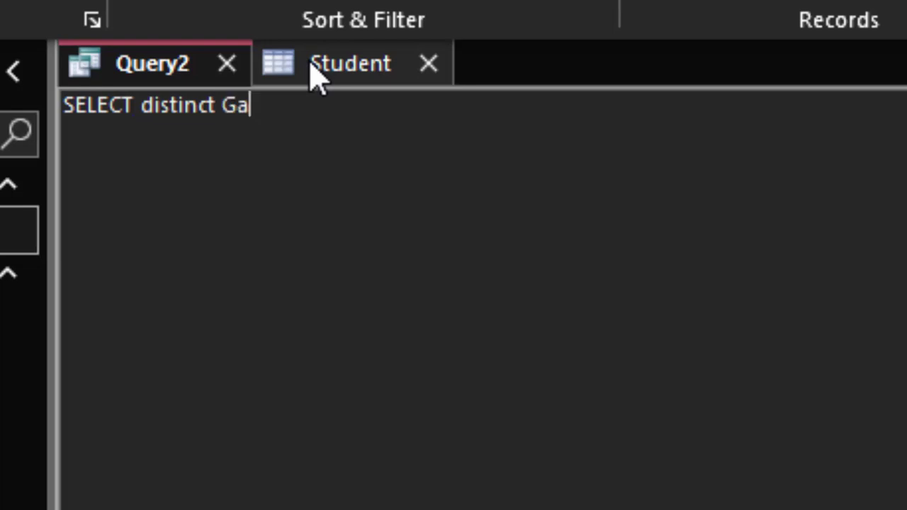
type("me")
type(" from S")
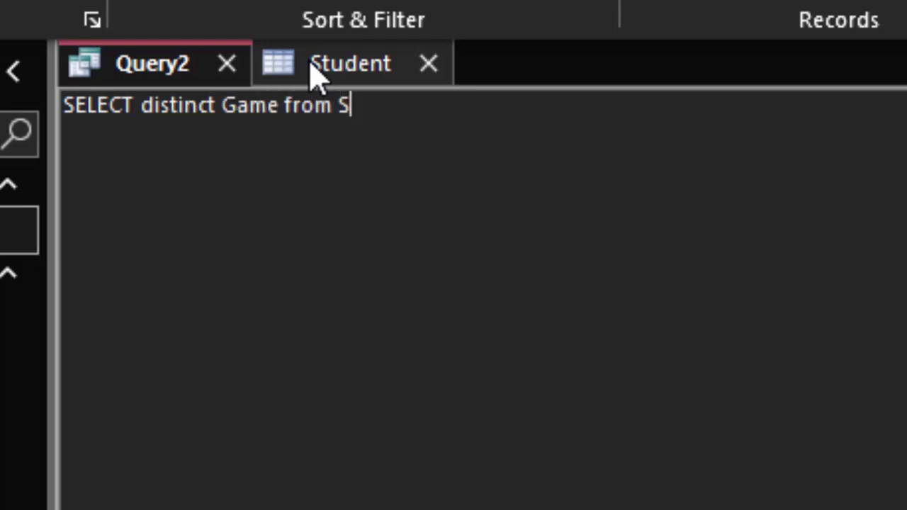
type("tudent;")
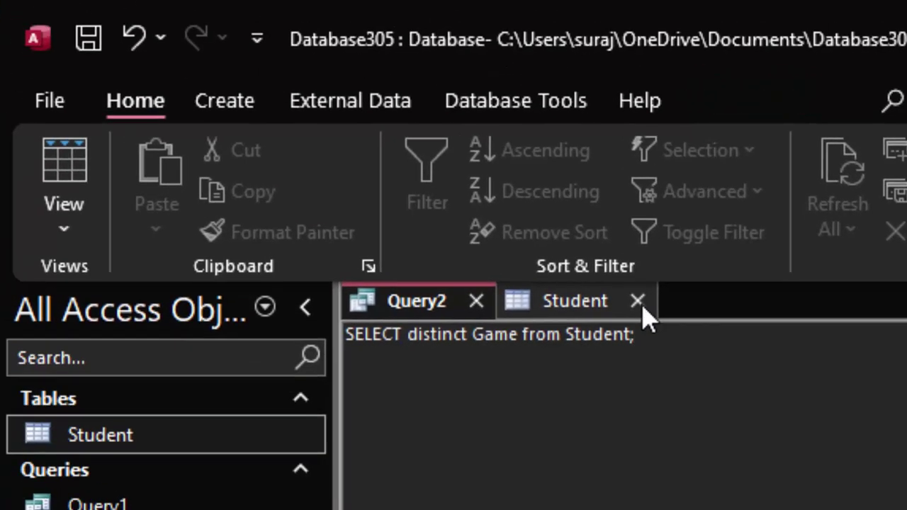
Close the Student table and run Query2's SELECT distinct Game from Student statement.
left_click(640, 300)
left_click_drag(660, 338, 224, 345)
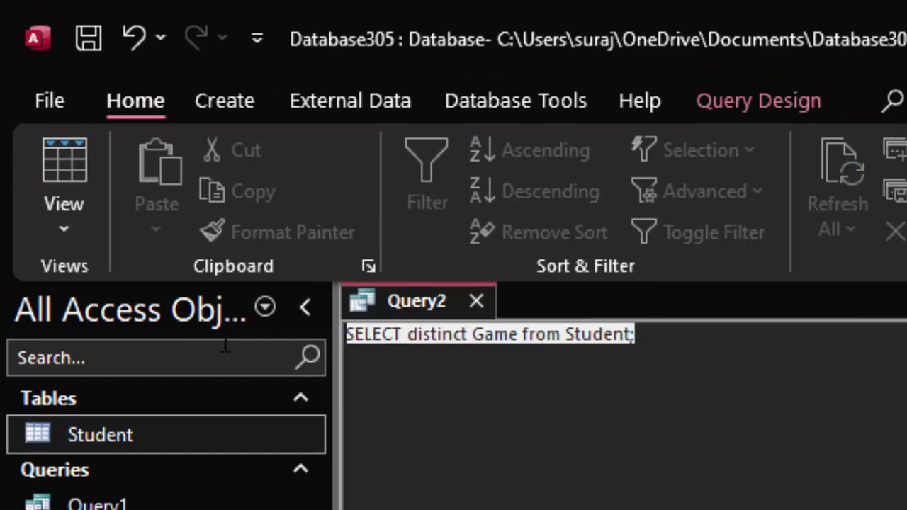
left_click(767, 107)
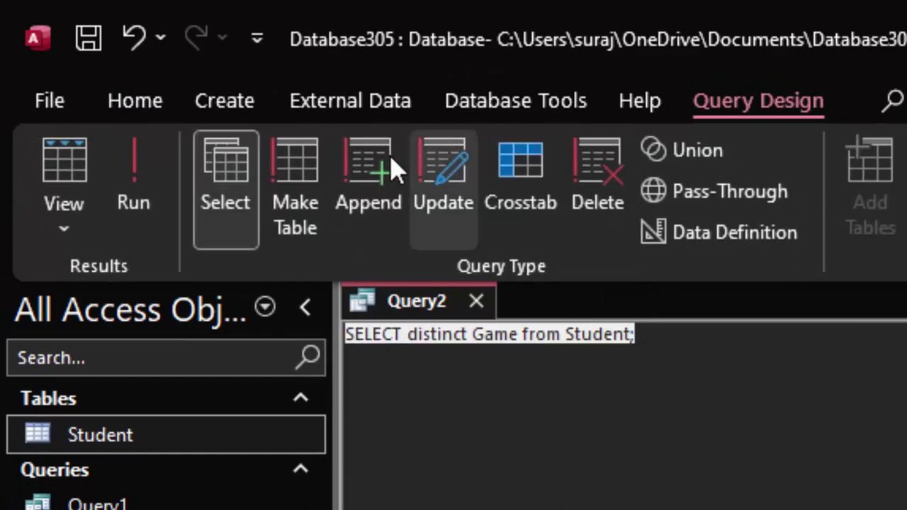
left_click(137, 206)
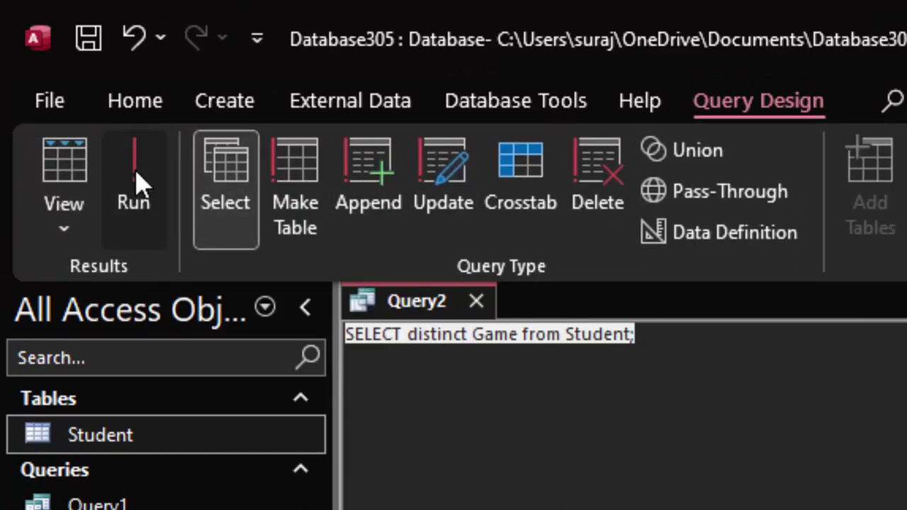
Highlight the four distinct games returned: Basketball, Cricket, Swimming and Tennis.
left_click_drag(482, 370, 376, 370)
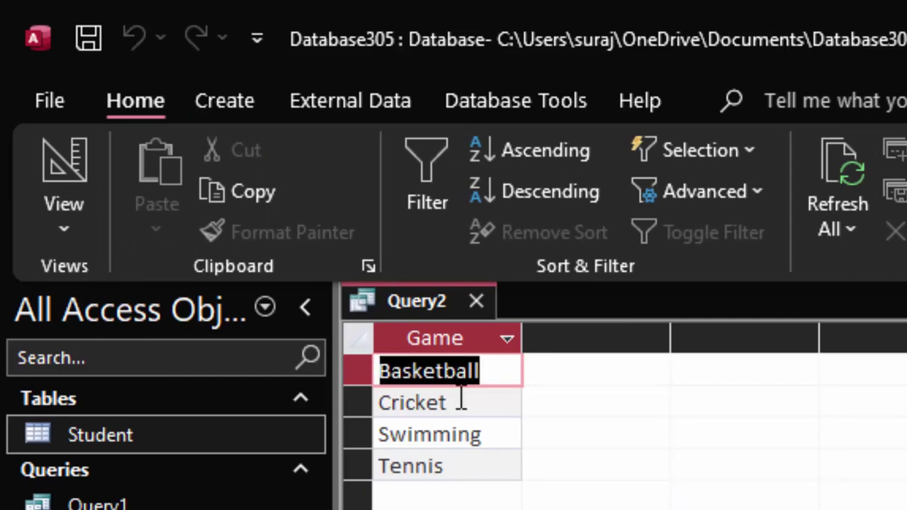
double_click(459, 401)
left_click_drag(513, 431, 357, 432)
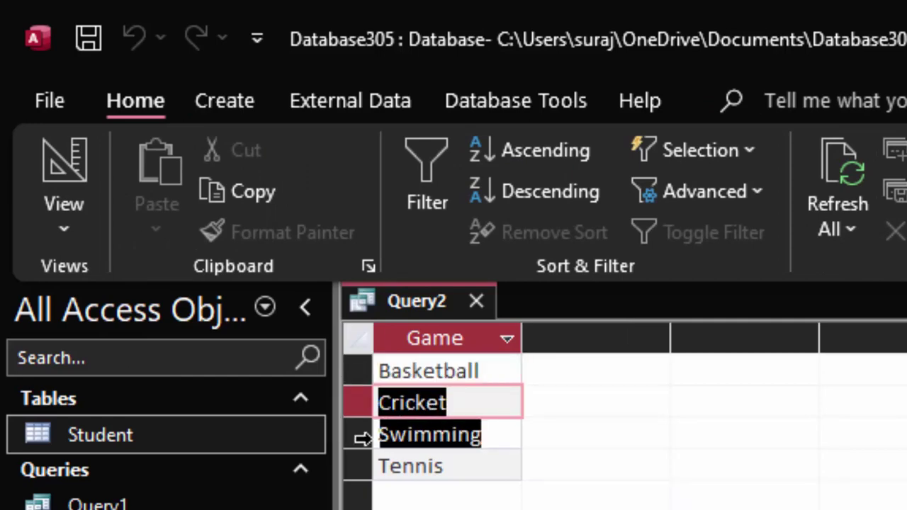
left_click_drag(479, 467, 301, 467)
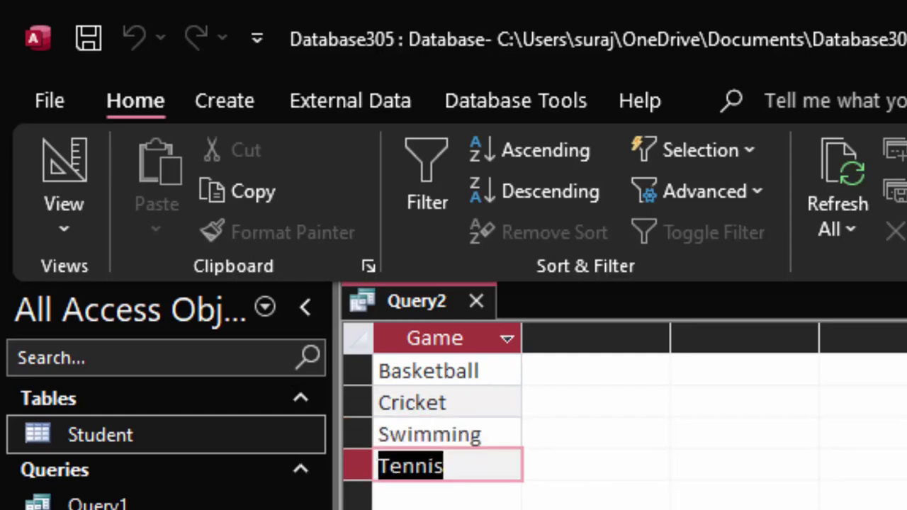